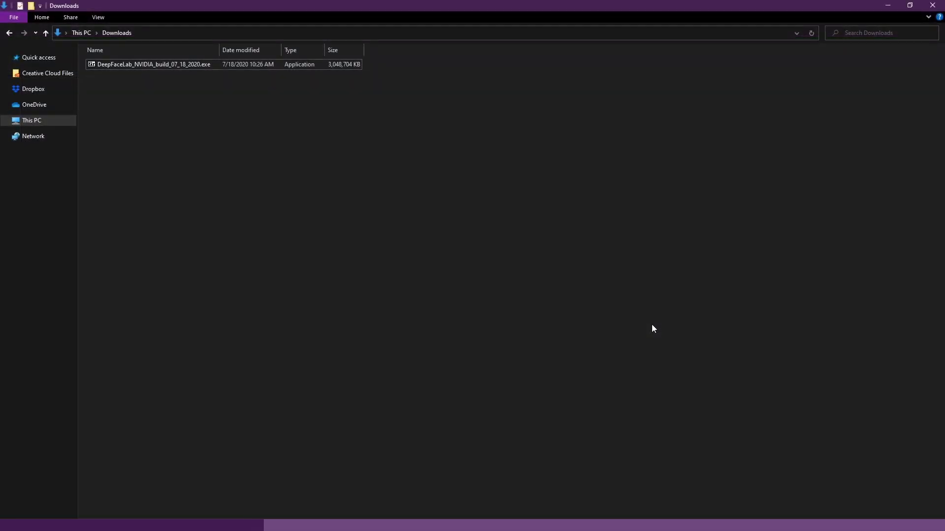
Step: Run the DeepFaceLab NVIDIA self-extracting archive past the SmartScreen warning and extract it into Downloads
{"action": "double_click", "coordinate": [124, 64]}
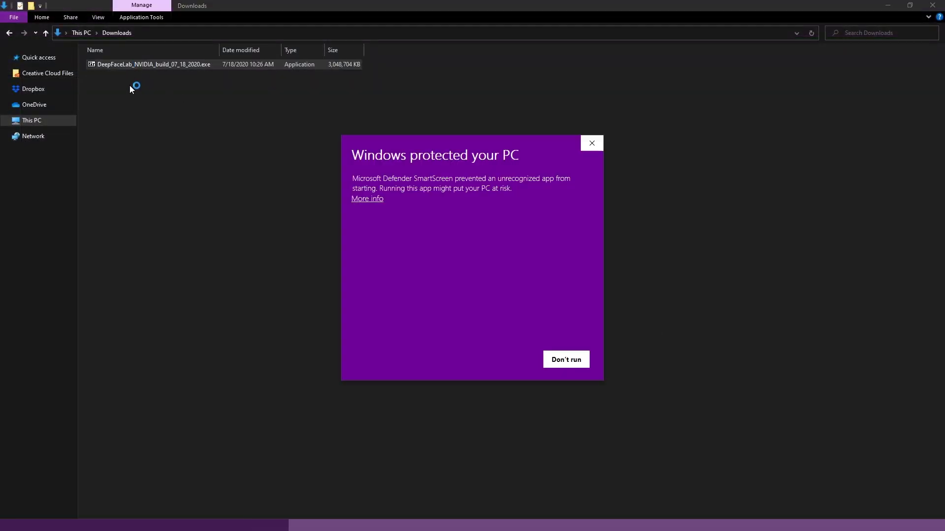
{"action": "left_click", "coordinate": [357, 182]}
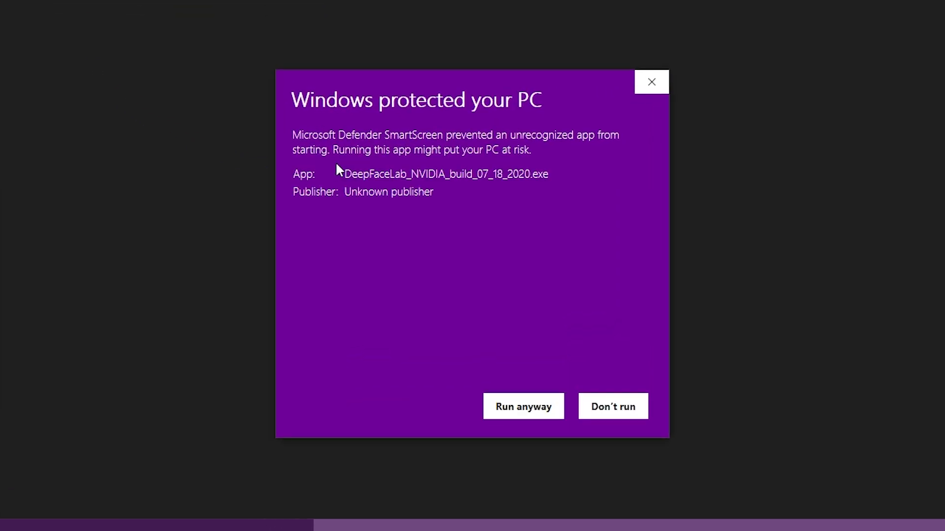
{"action": "left_click", "coordinate": [506, 412]}
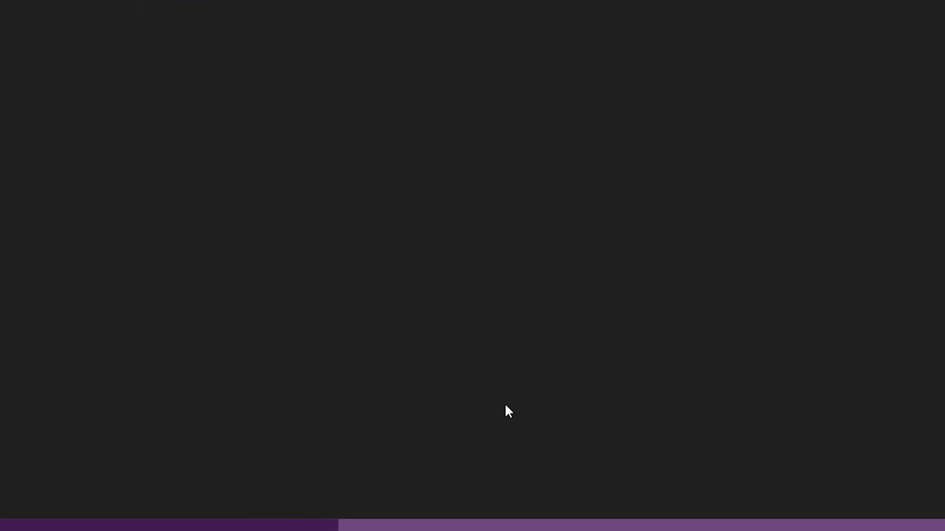
{"action": "left_click", "coordinate": [484, 306]}
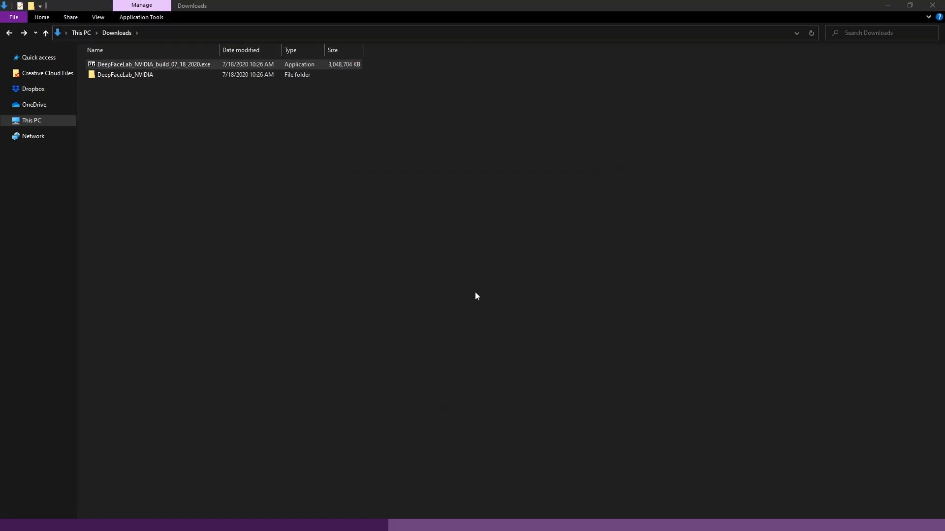
Step: Open the DeepFaceLab_NVIDIA folder and inspect the workspace folder containing data_src.mp4 and data_dst.mp4
{"action": "double_click", "coordinate": [127, 75]}
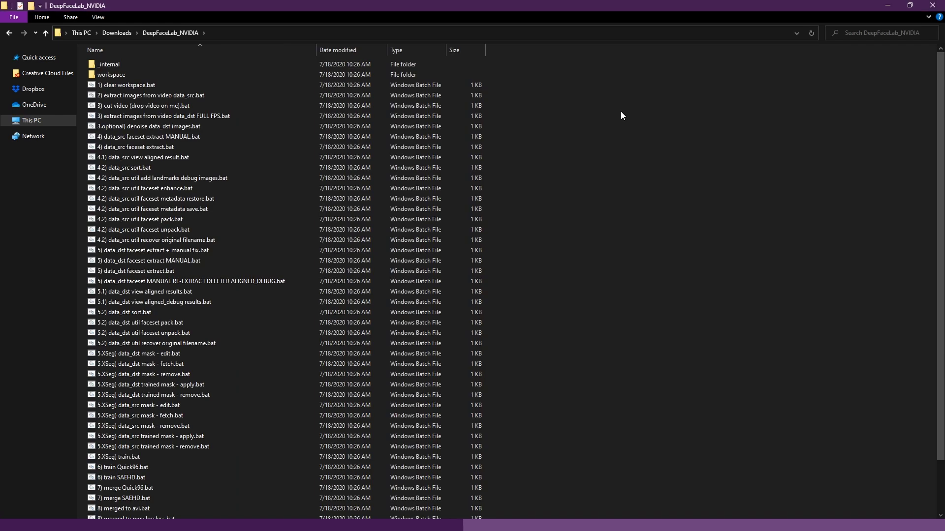
{"action": "scroll", "coordinate": [621, 112], "scroll_direction": "down", "scroll_amount": 2}
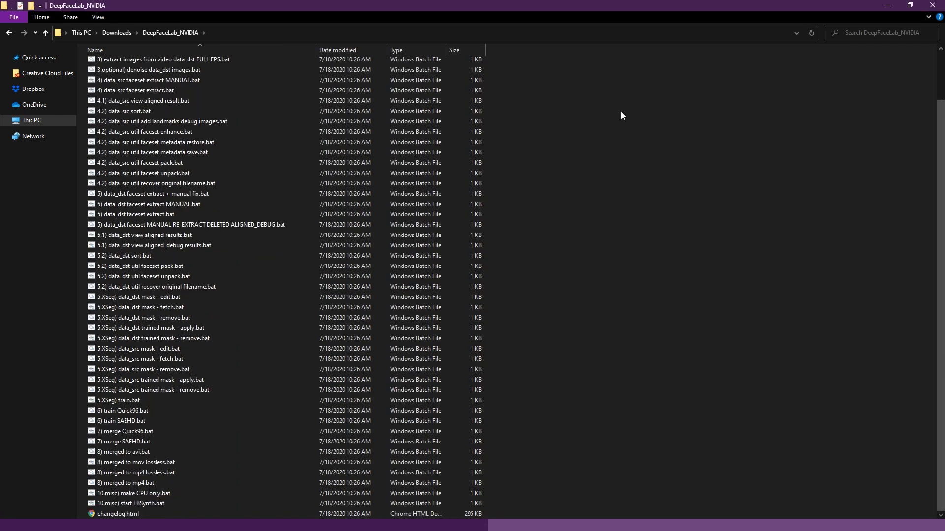
{"action": "scroll", "coordinate": [620, 112], "scroll_direction": "up", "scroll_amount": 1}
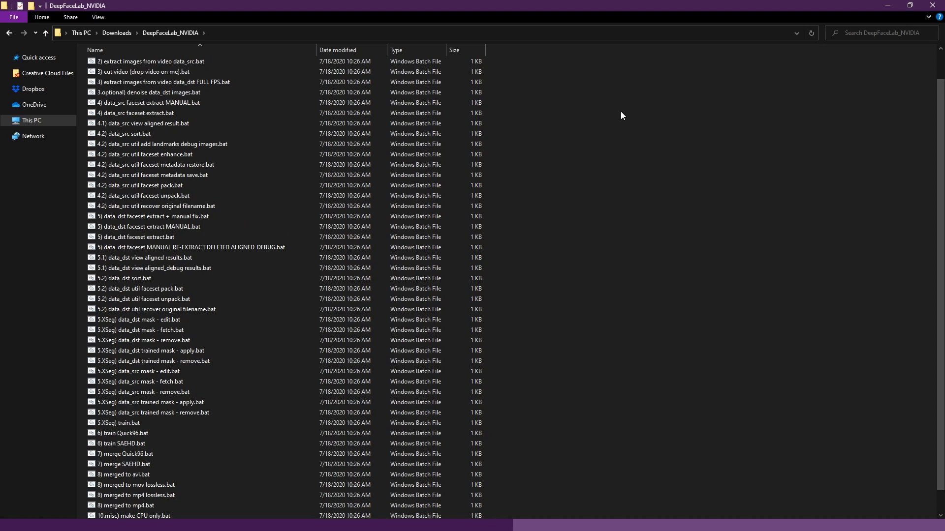
{"action": "scroll", "coordinate": [621, 113], "scroll_direction": "up", "scroll_amount": 1}
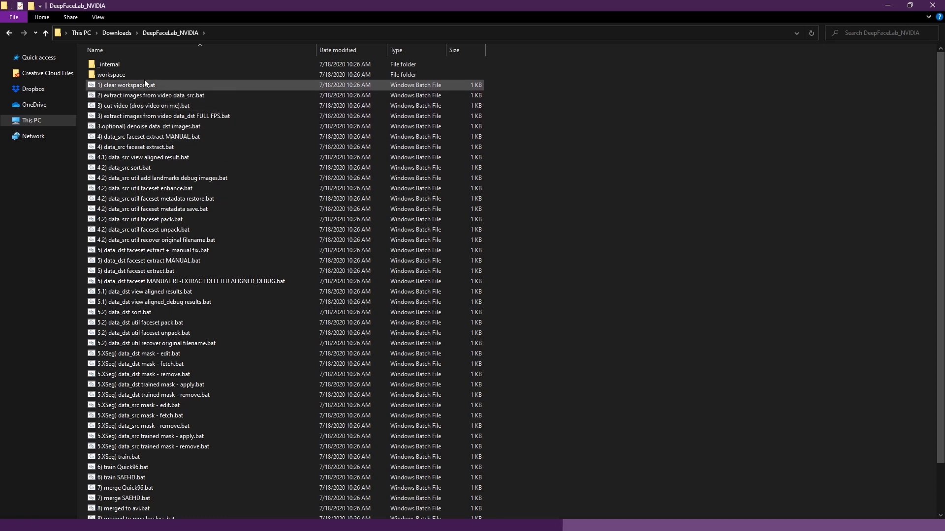
{"action": "double_click", "coordinate": [120, 75]}
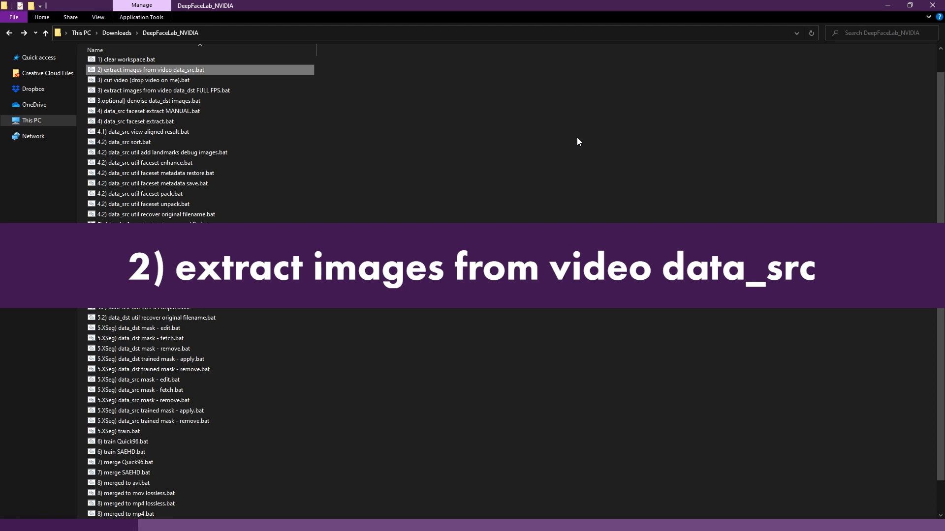
Step: Extract 655 PNG frames from data_src.mp4 at the default frame rate, then close the console
{"action": "double_click", "coordinate": [194, 68]}
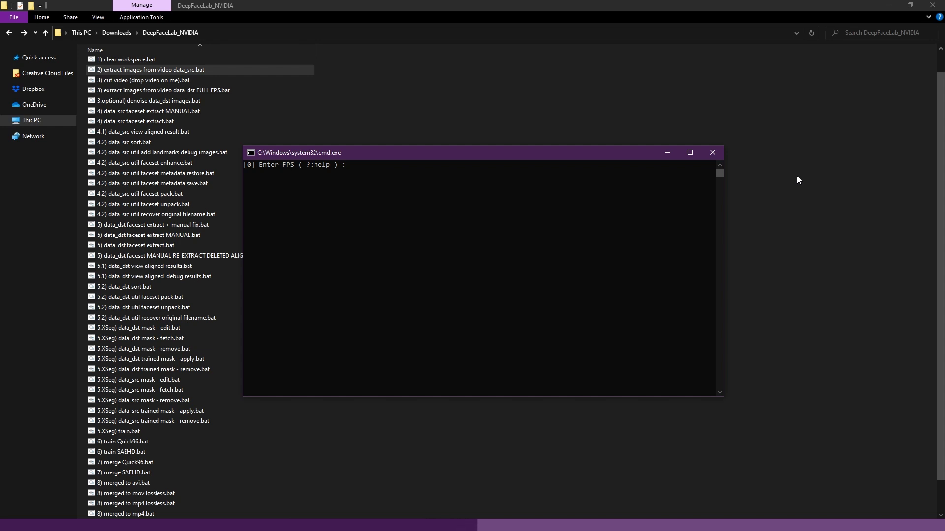
{"action": "key", "text": "Return"}
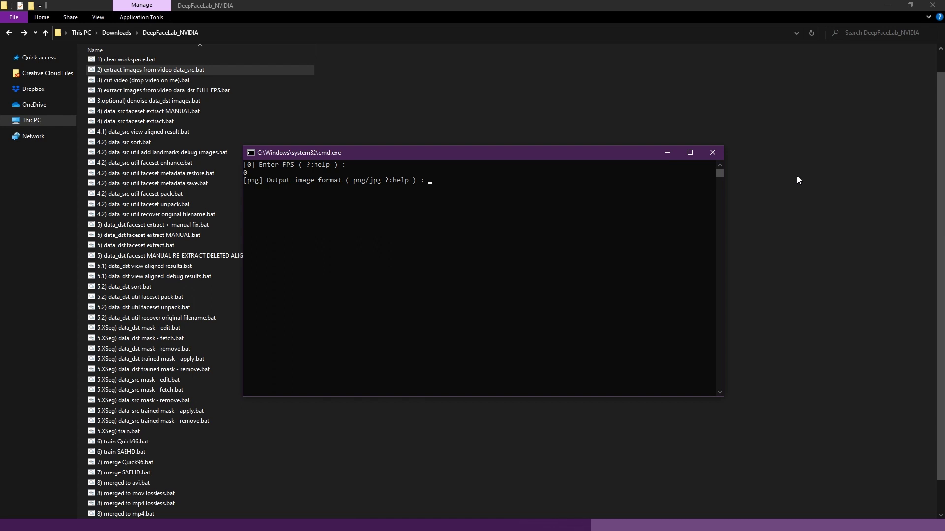
{"action": "key", "text": "Return"}
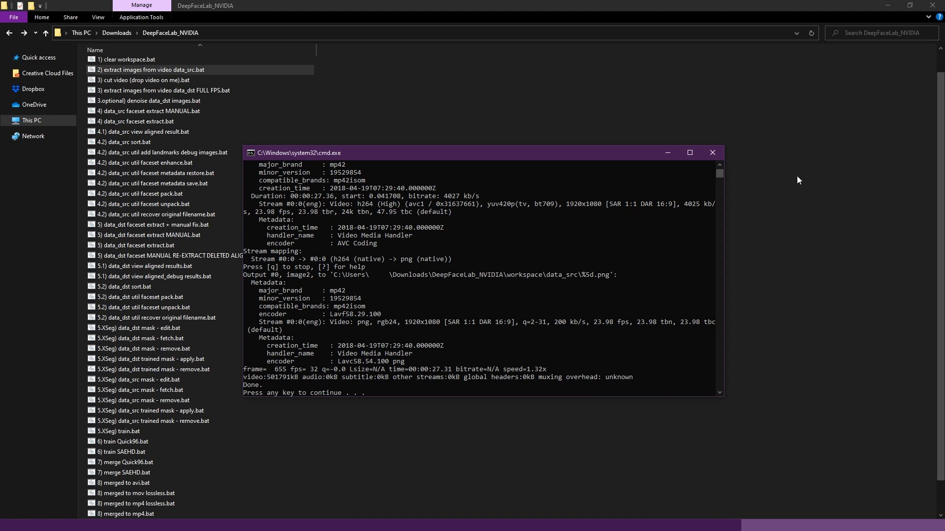
{"action": "key", "text": "Return"}
{"action": "left_click", "coordinate": [246, 90]}
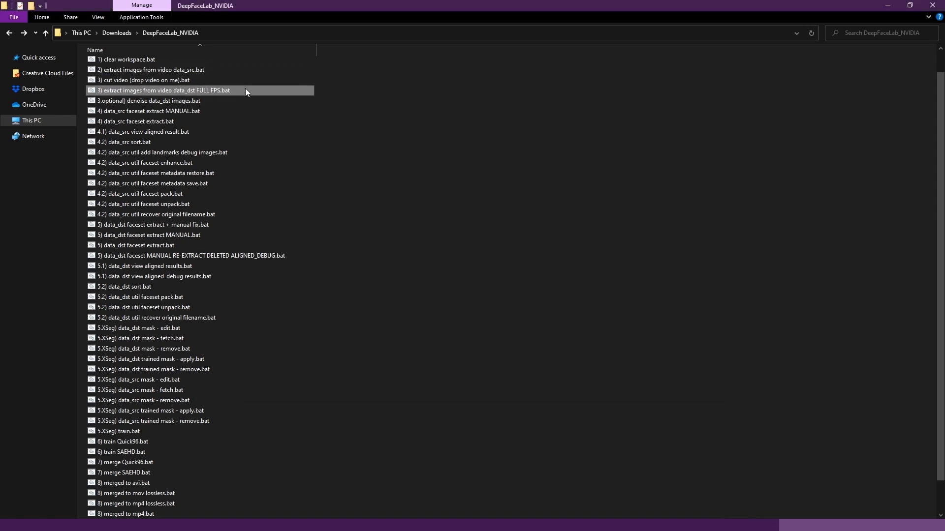
Step: Extract all 900 frames of data_dst.mp4 at full frame rate
{"action": "double_click", "coordinate": [246, 90]}
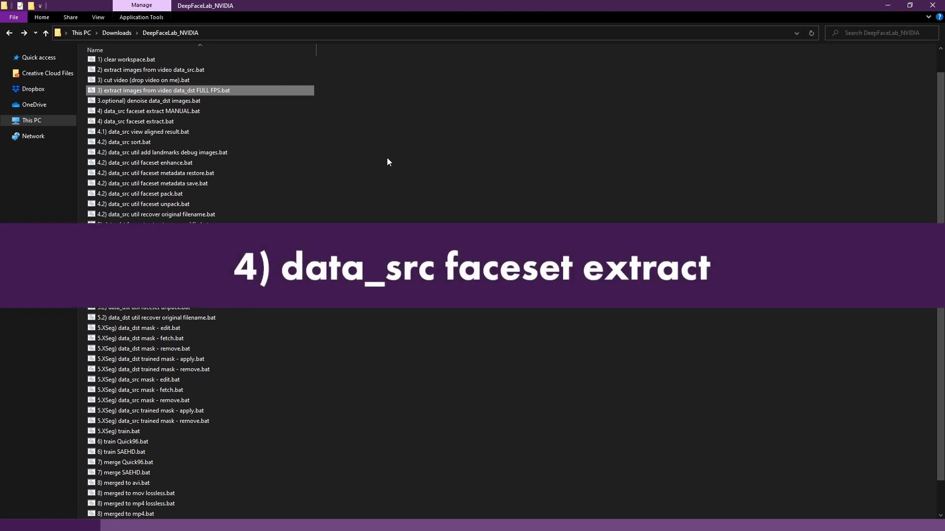
Step: Extract full faces from source frames on cpu (size 512, jpeg 90), then start destination face extraction
{"action": "left_click", "coordinate": [179, 122]}
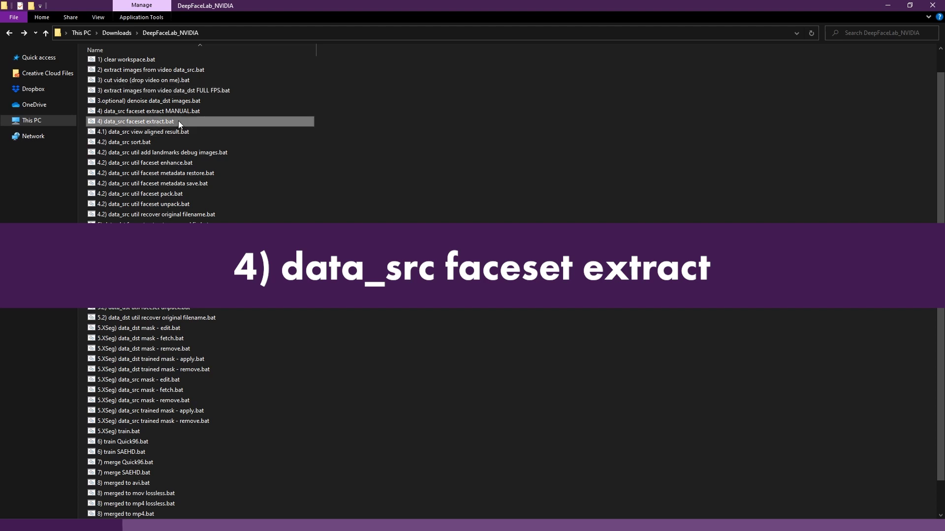
{"action": "double_click", "coordinate": [178, 121]}
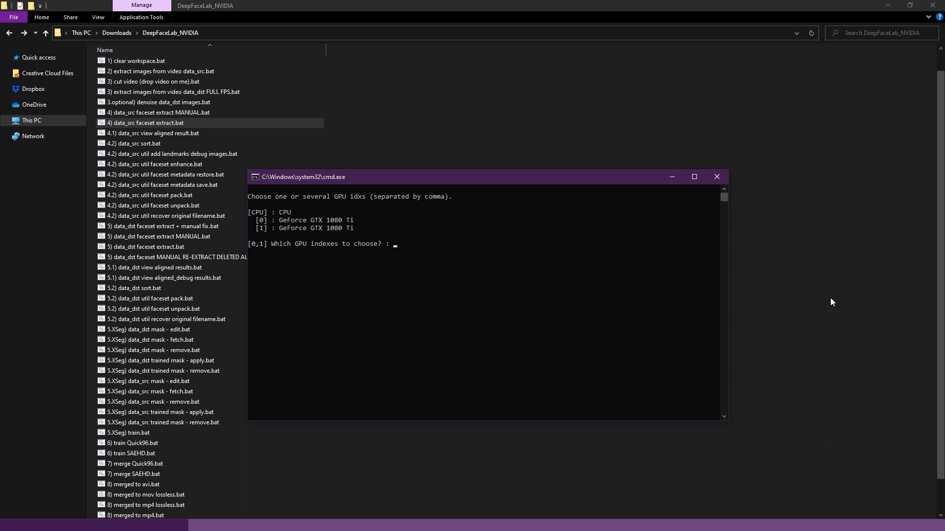
{"action": "type", "text": "cpu"}
{"action": "key", "text": "Return"}
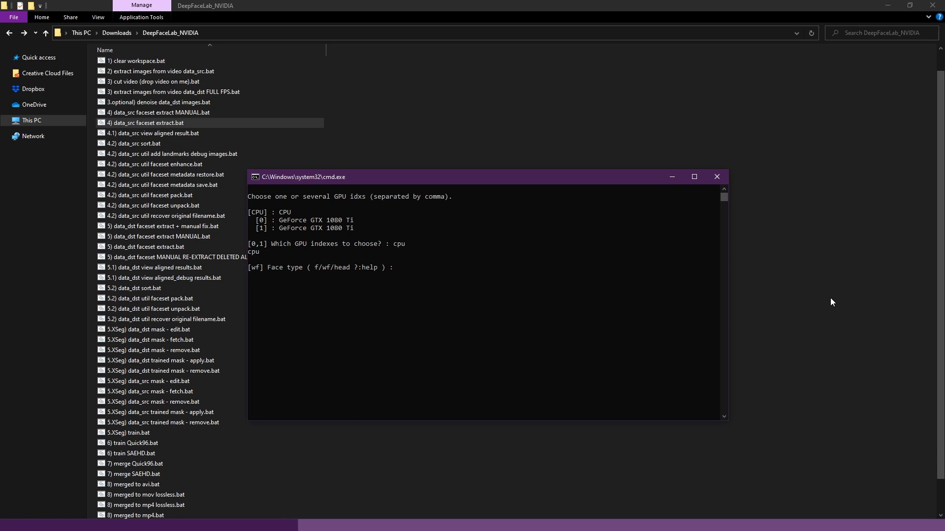
{"action": "type", "text": "f"}
{"action": "key", "text": "Return"}
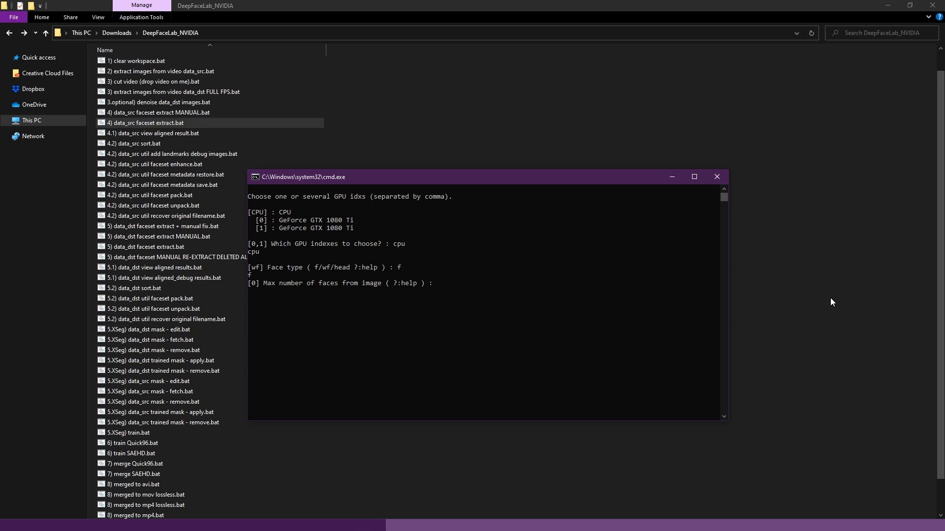
{"action": "key", "text": "Return"}
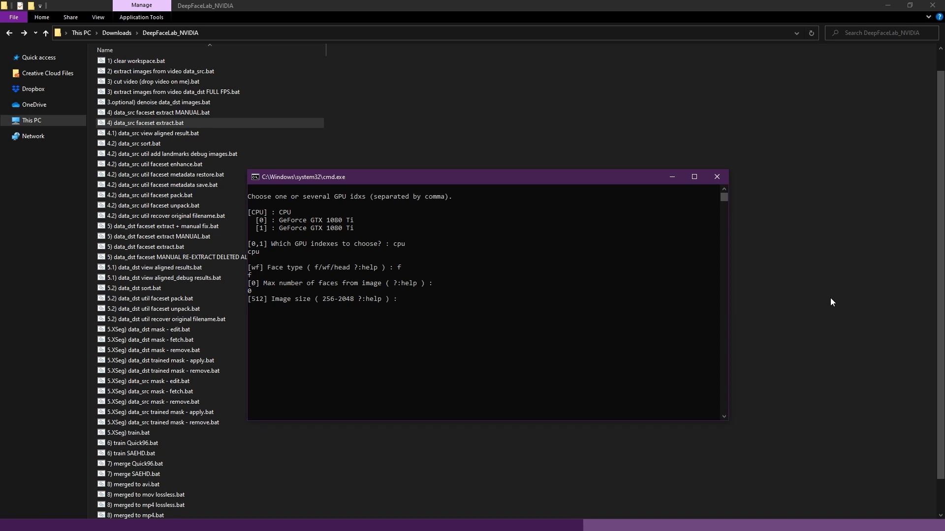
{"action": "key", "text": "Return"}
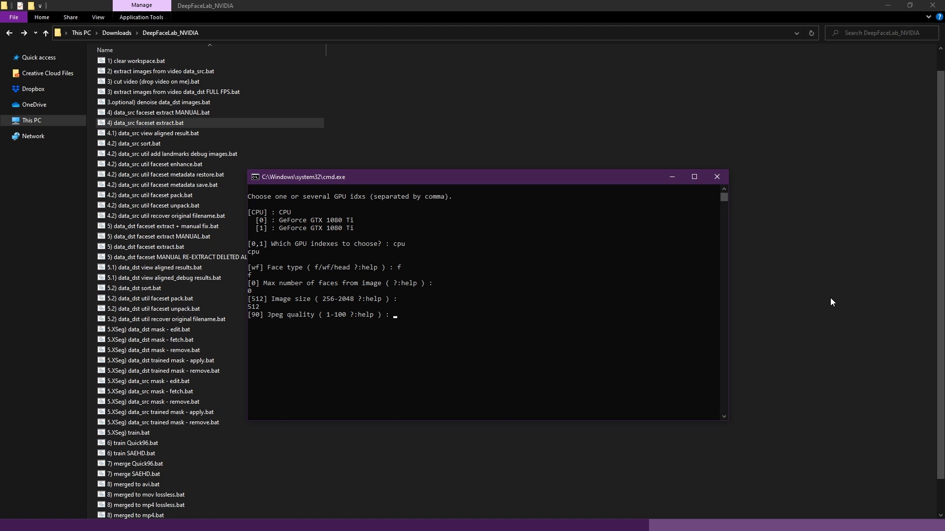
{"action": "key", "text": "Return"}
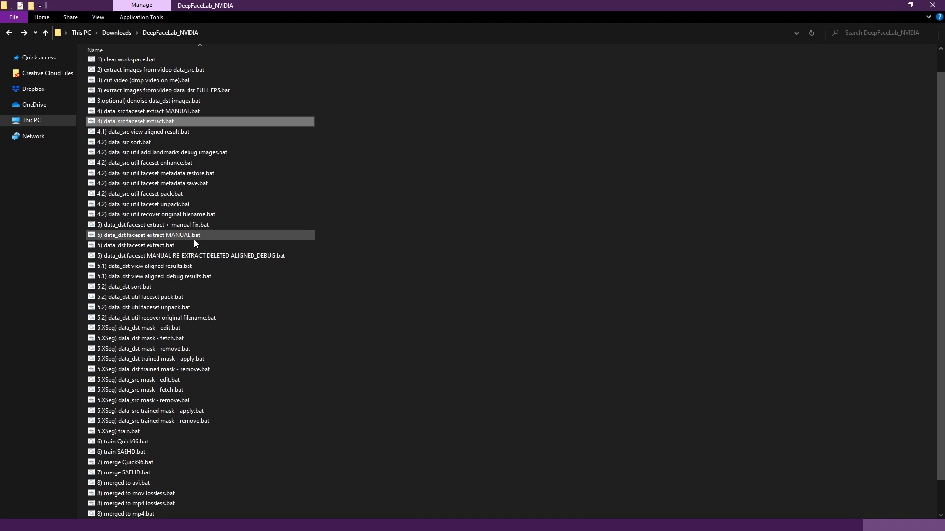
{"action": "double_click", "coordinate": [163, 243]}
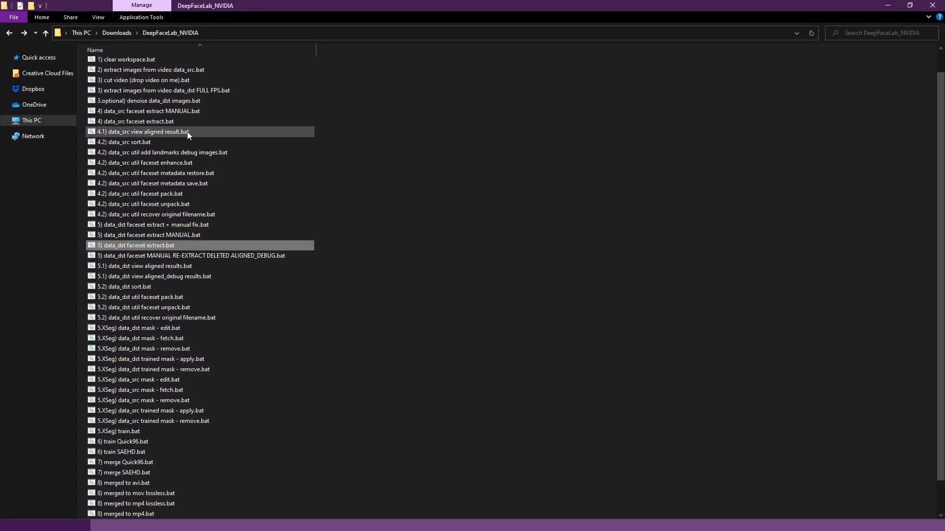
{"action": "left_click", "coordinate": [176, 131]}
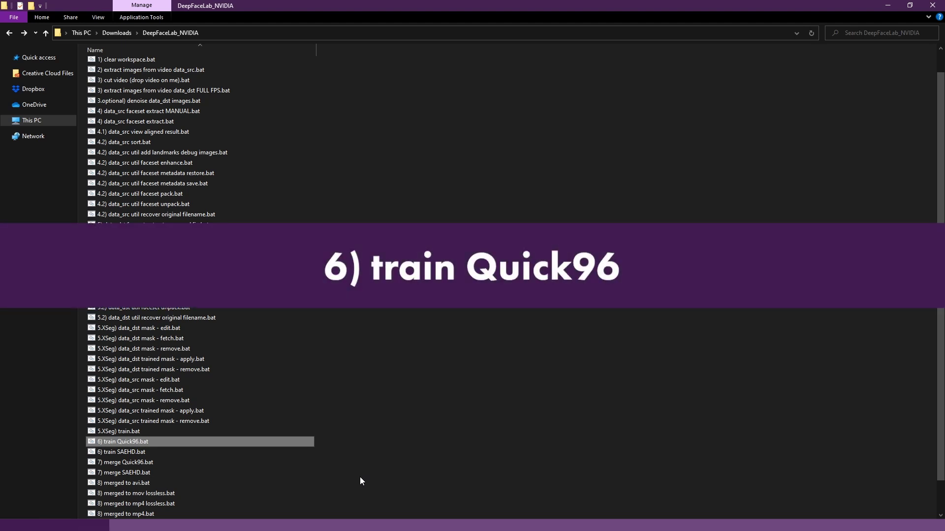
Step: Train a new Quick96 model named 'Test' on the cpu, reaching iteration 3591
{"action": "double_click", "coordinate": [146, 440]}
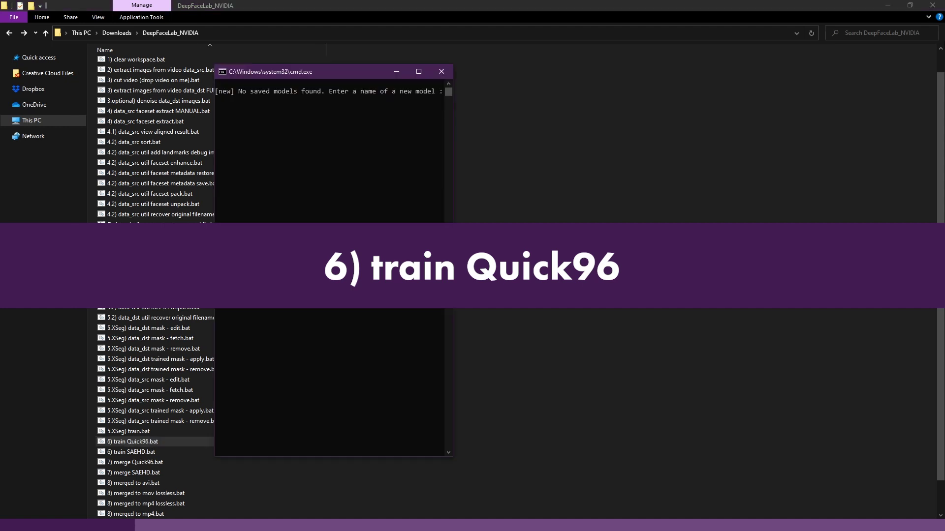
{"action": "type", "text": "Test"}
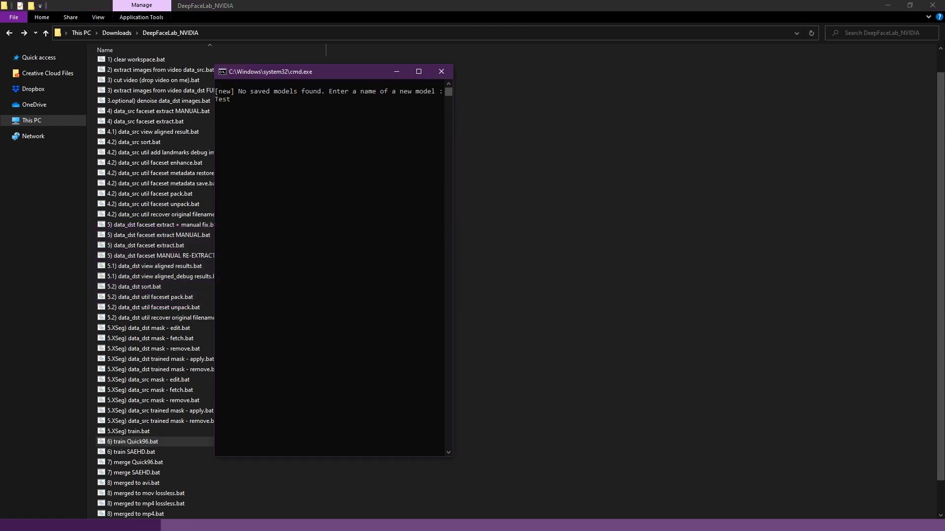
{"action": "key", "text": "Return"}
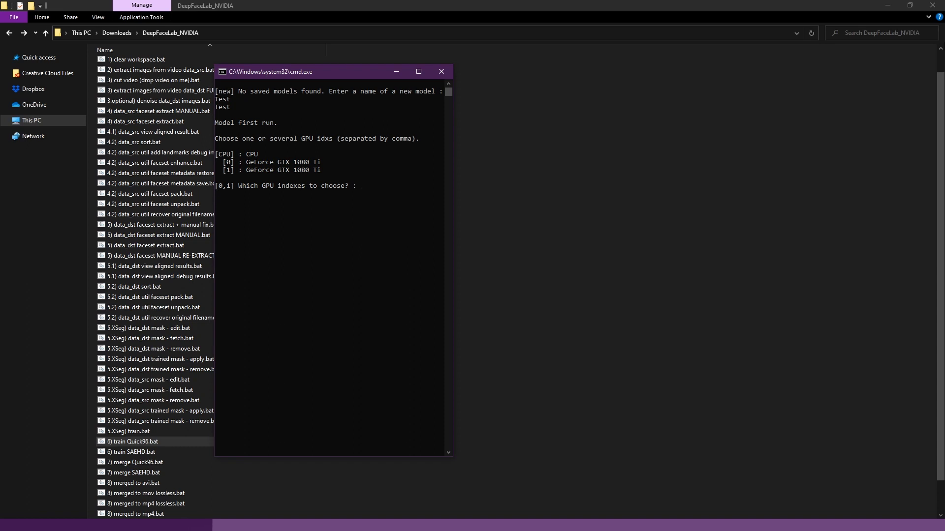
{"action": "type", "text": "cpu"}
{"action": "key", "text": "Return"}
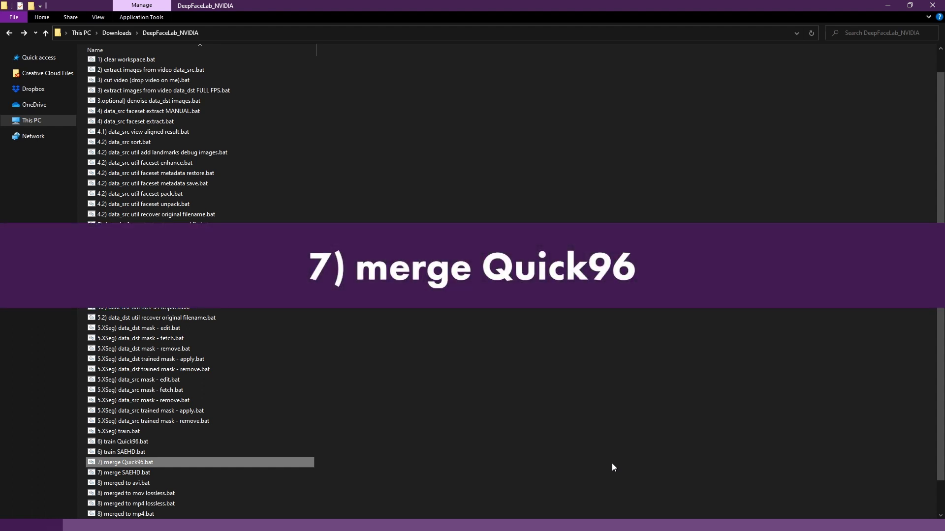
Step: Launch the Quick96 merge with model 0 (Test), cpu device, interactive merger and 6 workers
{"action": "double_click", "coordinate": [168, 462]}
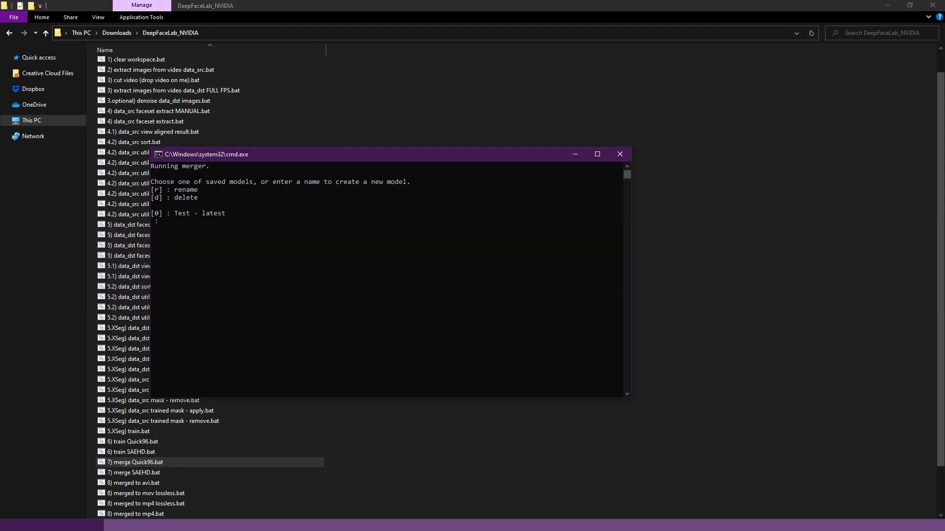
{"action": "type", "text": "0"}
{"action": "key", "text": "Return"}
{"action": "type", "text": "cpu"}
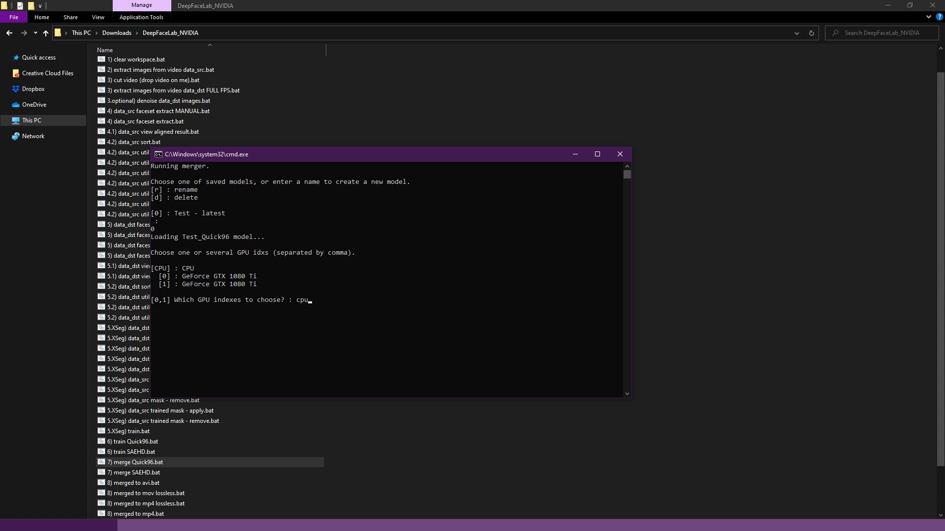
{"action": "key", "text": "Return"}
{"action": "type", "text": "y"}
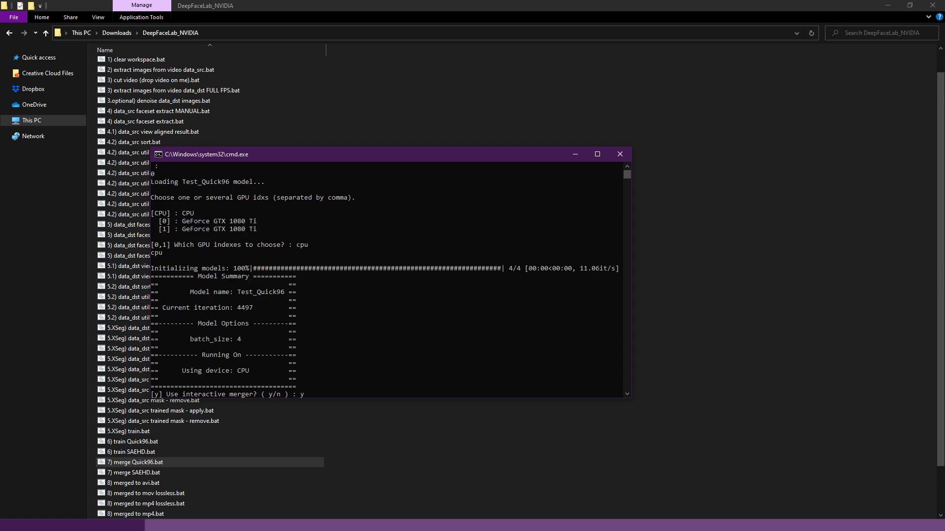
{"action": "key", "text": "Return"}
{"action": "type", "text": "6 ?:help ) : 6"}
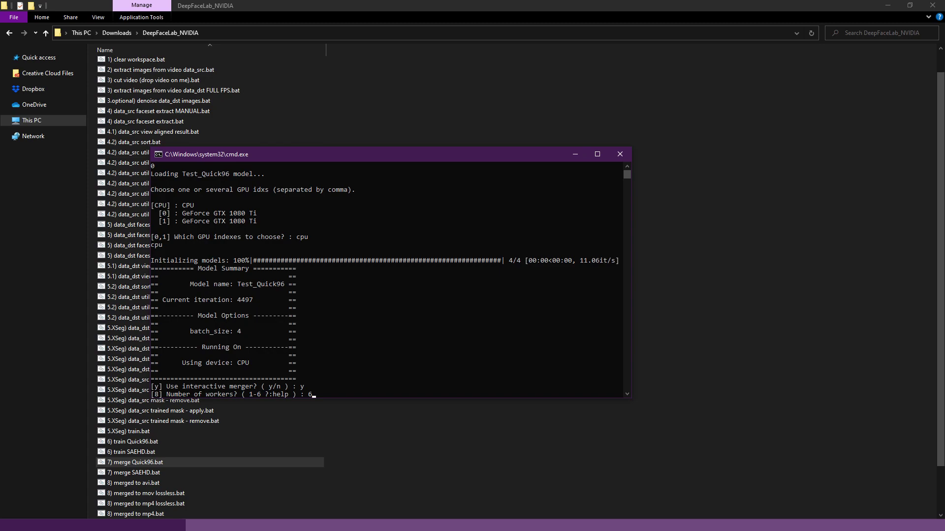
{"action": "key", "text": "Return"}
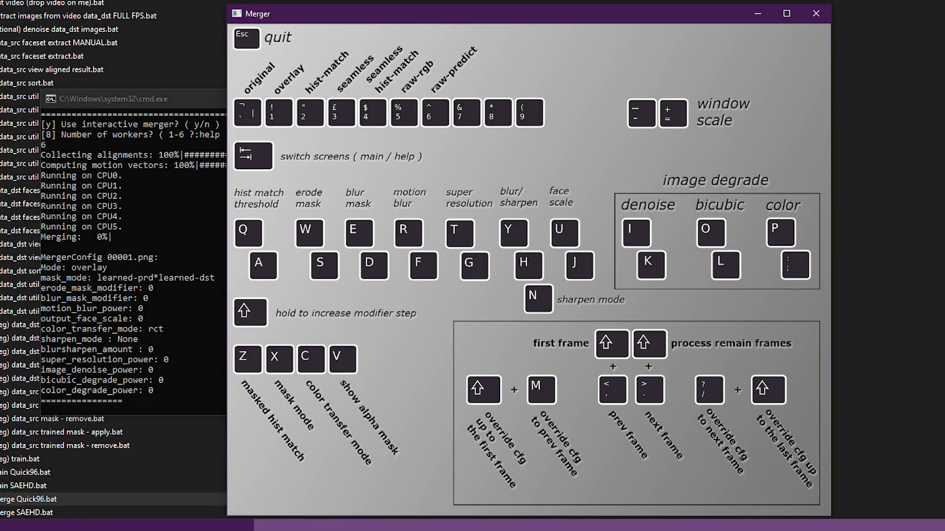
Step: Set erode mask to 20 and blur mask to 50, apply to all 900 frames, and save the session
{"action": "key", "text": "Tab"}
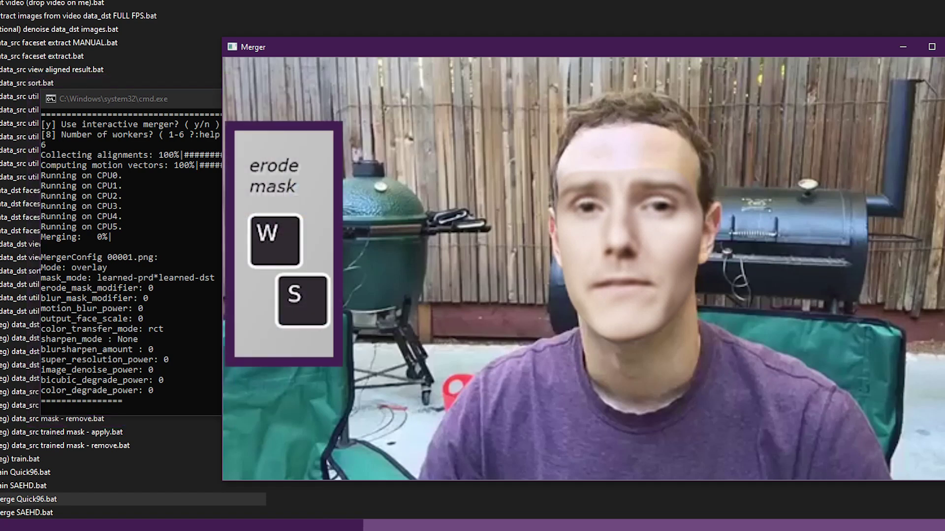
{"action": "key", "text": "w"}
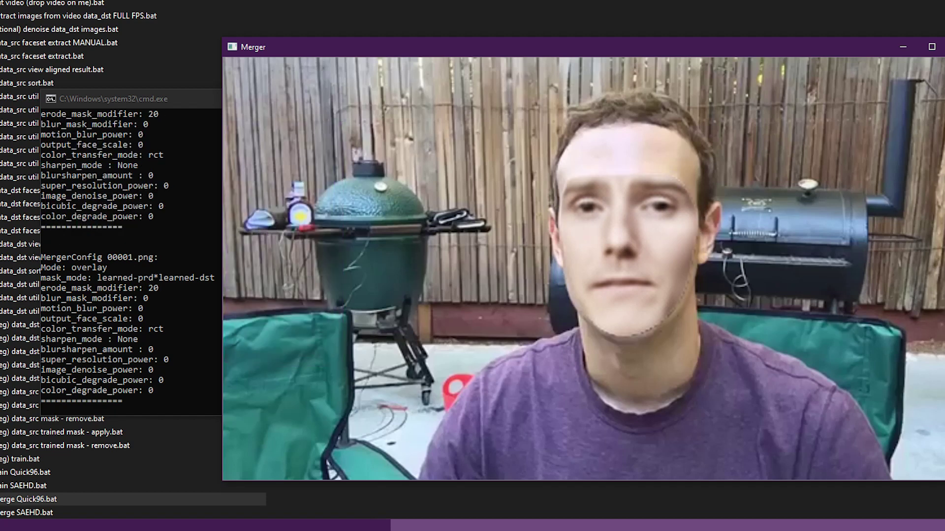
{"action": "key", "text": "e"}
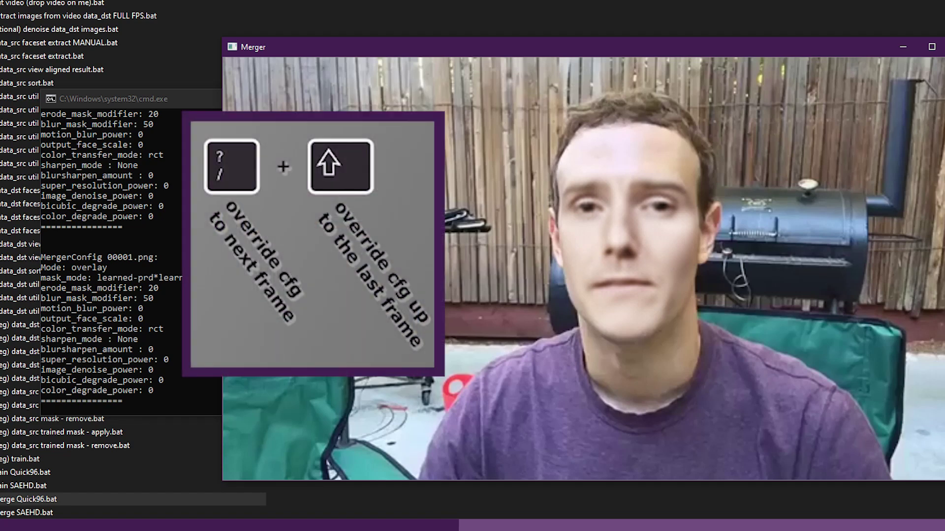
{"action": "key", "text": "shift+period"}
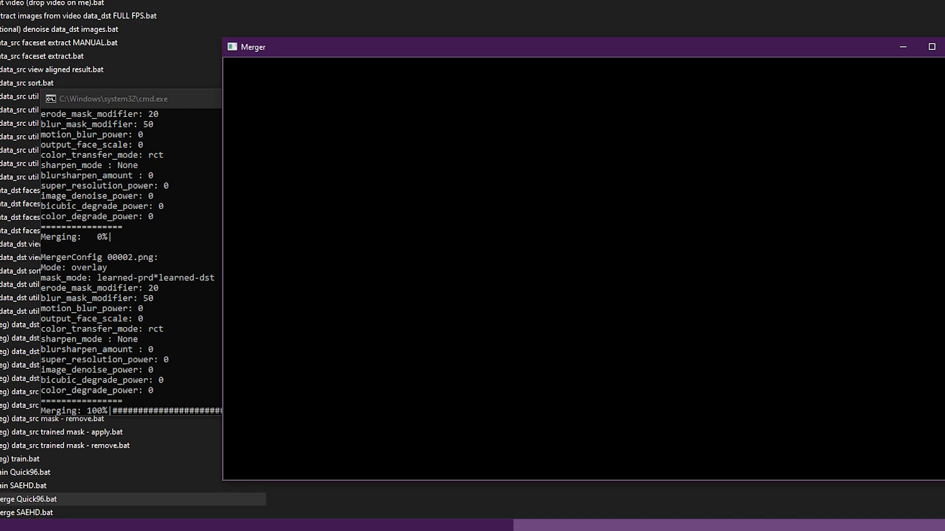
{"action": "key", "text": "Escape"}
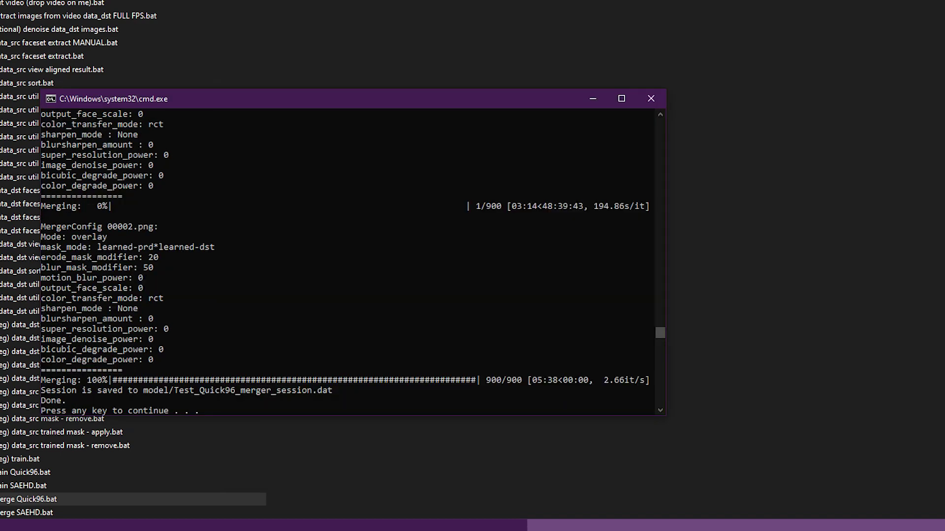
Step: Export the merged frames to result.mp4 at default bitrate 16 and view it in the workspace folder
{"action": "key", "text": "Return"}
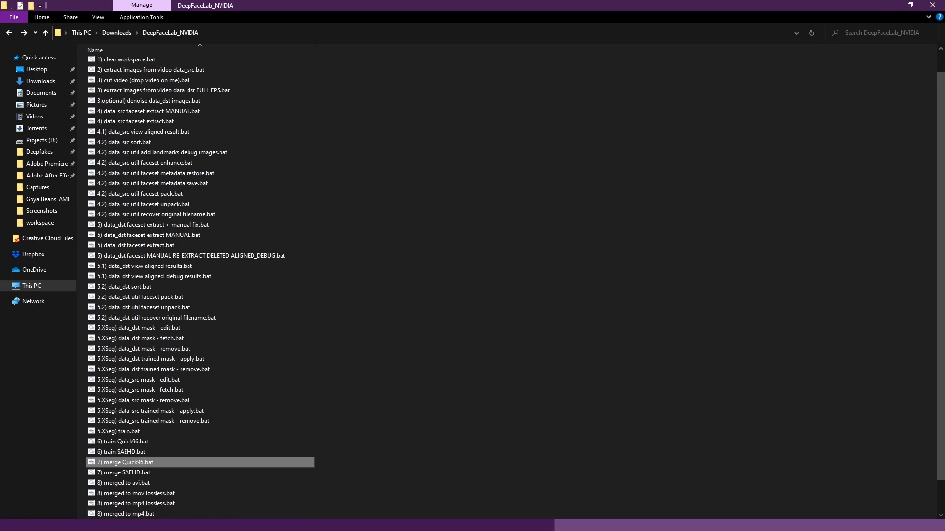
{"action": "left_click", "coordinate": [128, 514]}
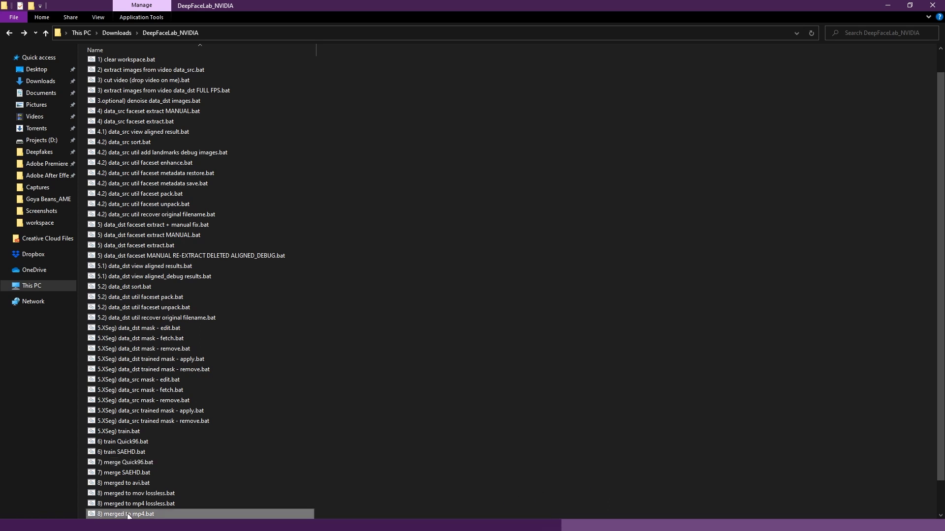
{"action": "double_click", "coordinate": [180, 514]}
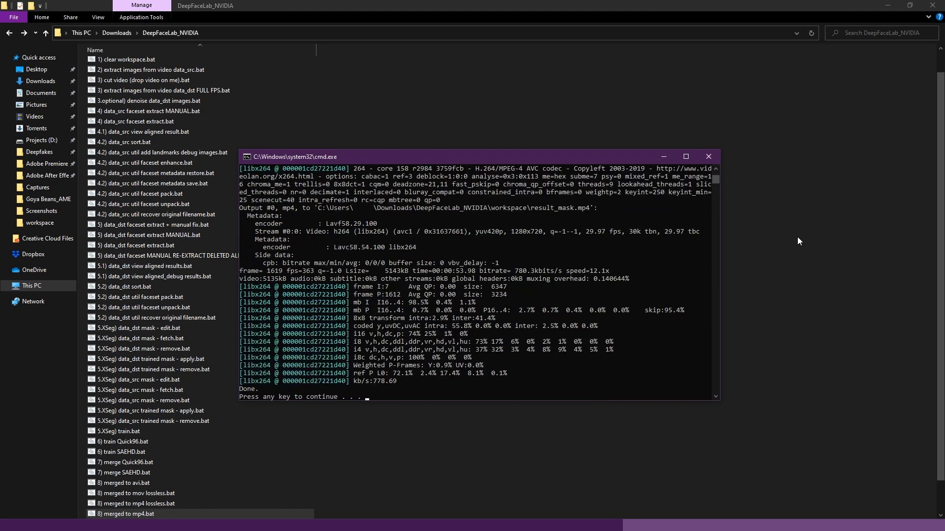
{"action": "key", "text": "Return"}
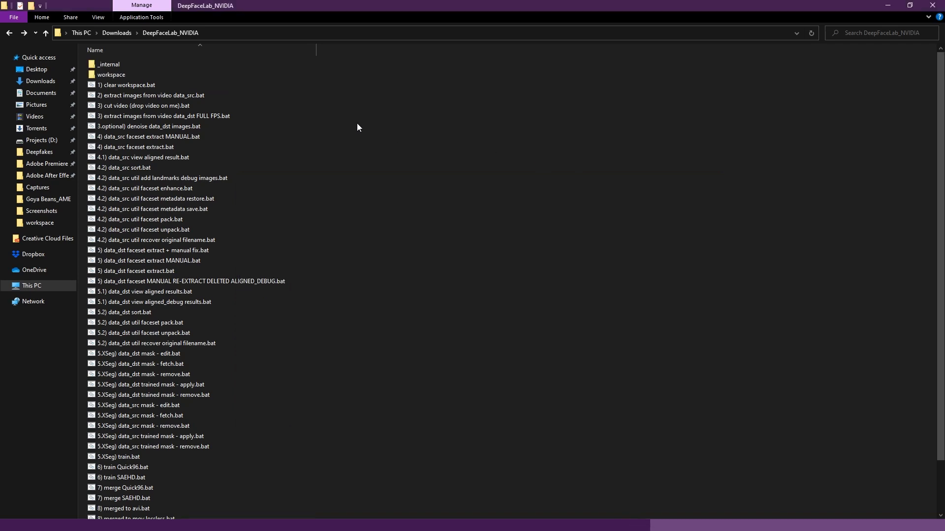
{"action": "double_click", "coordinate": [111, 74]}
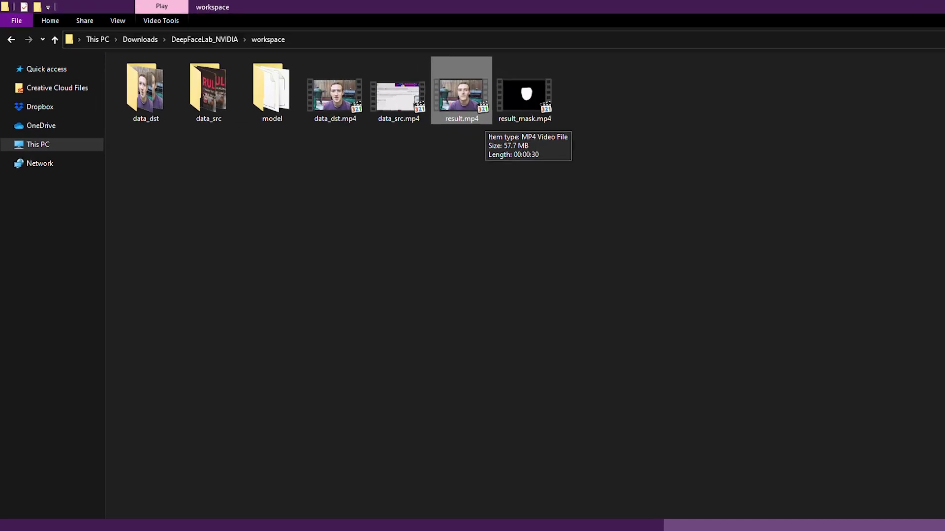